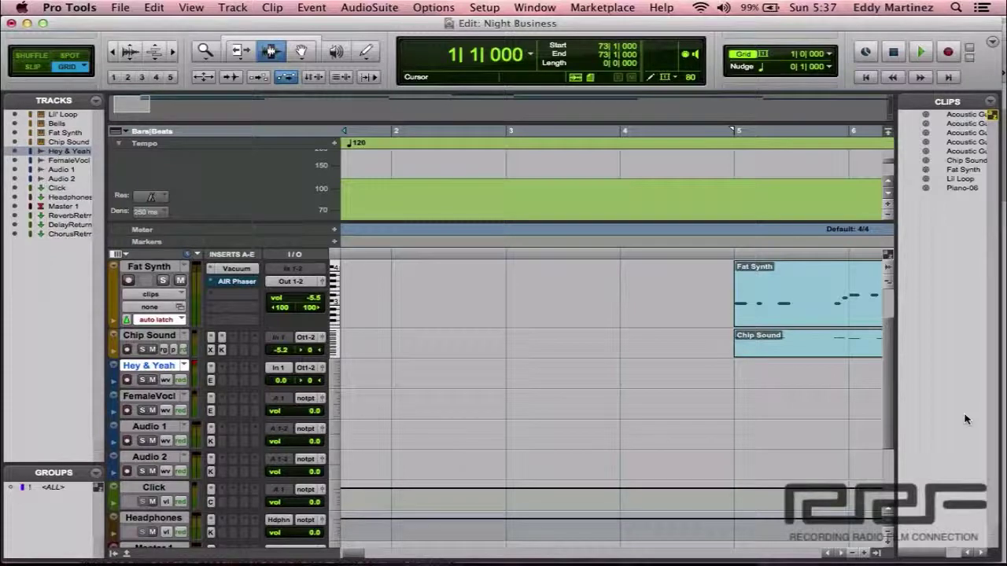
- Play the session from the beginning, stopping after about bar 12
{"action": "key", "text": "Return"}
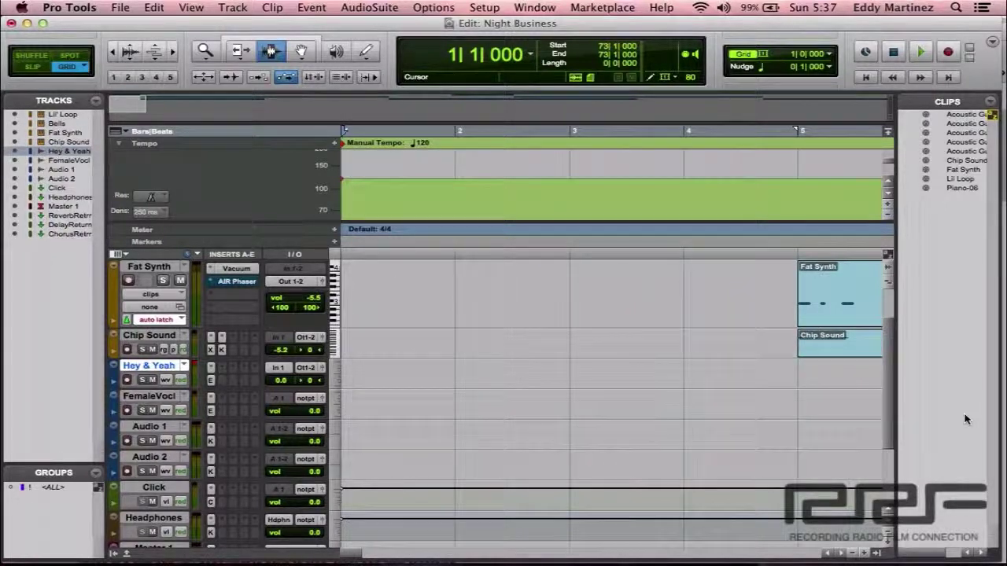
{"action": "key", "text": "space"}
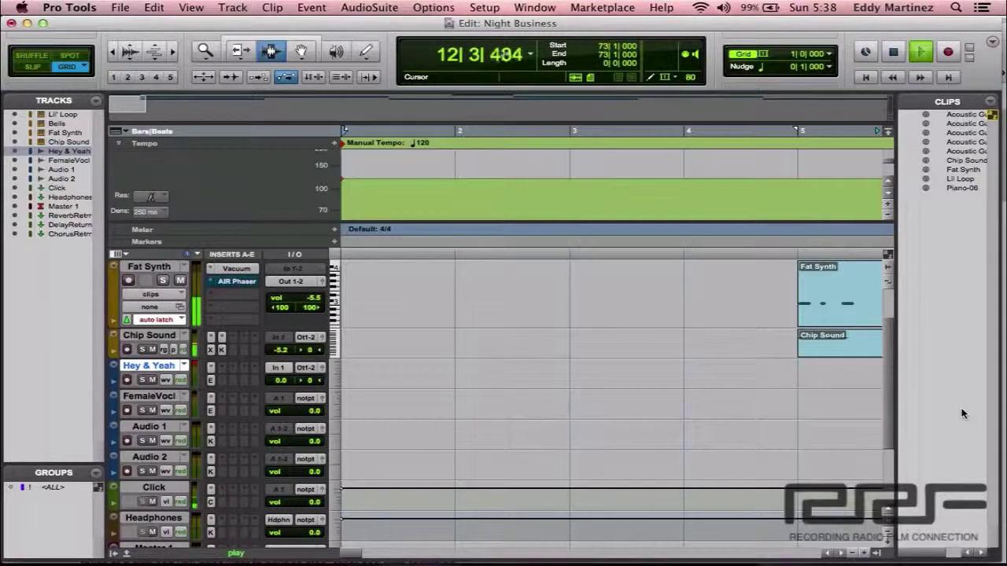
{"action": "key", "text": "space"}
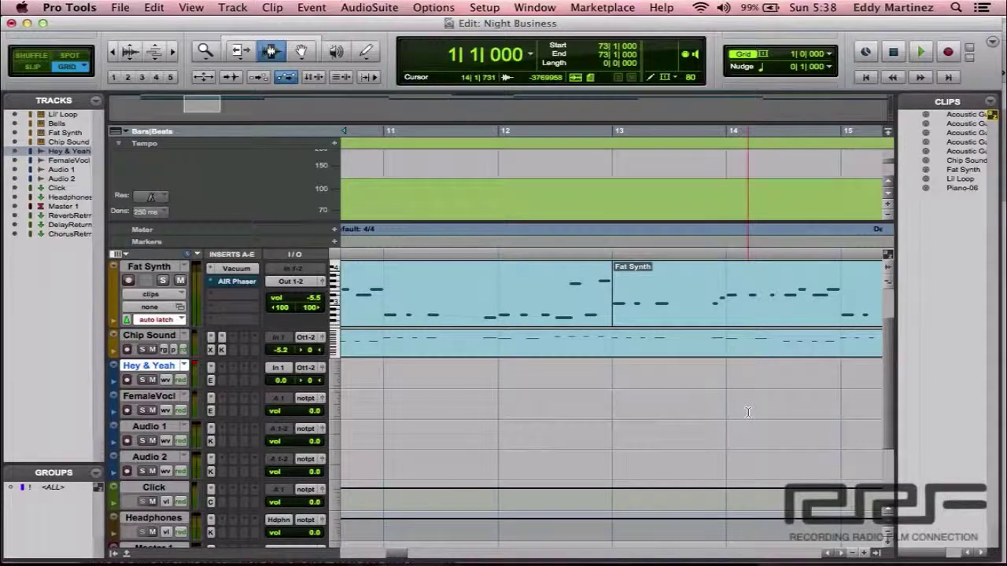
- Examine the arrangement across the first 15 bars and the tracks from Lil' Loop down to the effect returns
{"action": "scroll", "coordinate": [748, 412], "scroll_direction": "left", "scroll_amount": 5}
{"action": "scroll", "coordinate": [748, 413], "scroll_direction": "left", "scroll_amount": 3}
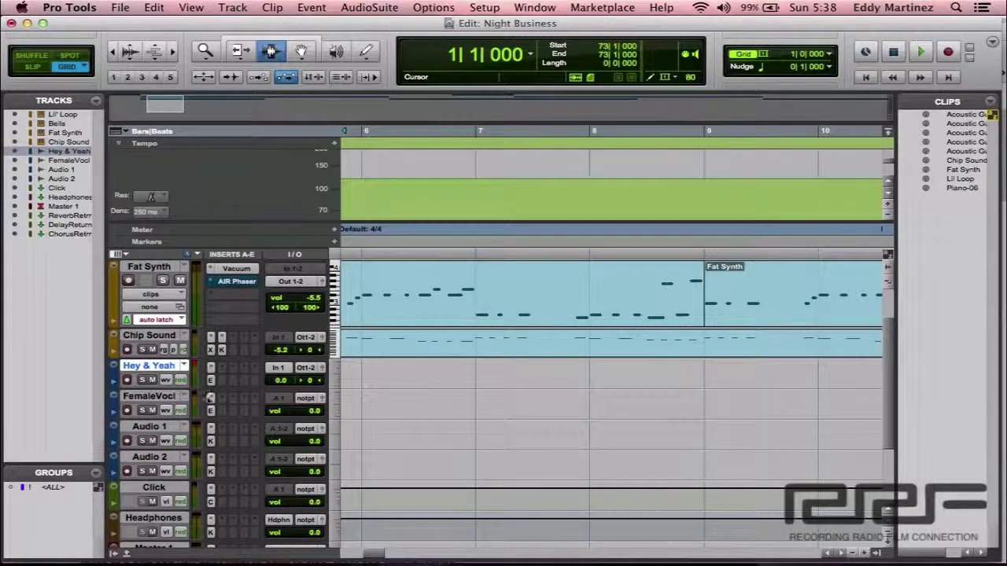
{"action": "scroll", "coordinate": [505, 382], "scroll_direction": "left", "scroll_amount": 1}
{"action": "scroll", "coordinate": [505, 382], "scroll_direction": "left", "scroll_amount": 10}
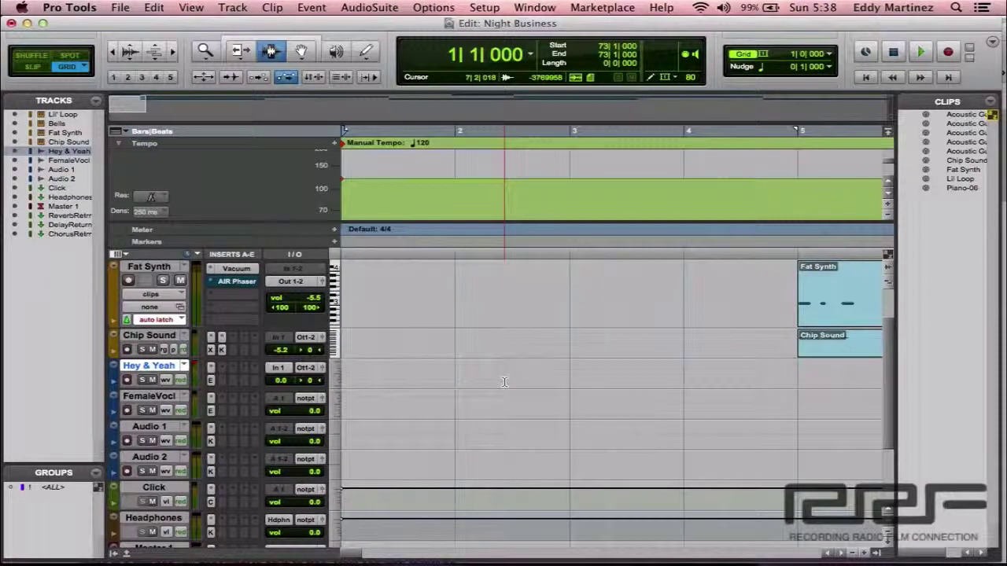
{"action": "scroll", "coordinate": [551, 315], "scroll_direction": "right", "scroll_amount": 5}
{"action": "scroll", "coordinate": [655, 187], "scroll_direction": "down", "scroll_amount": 1}
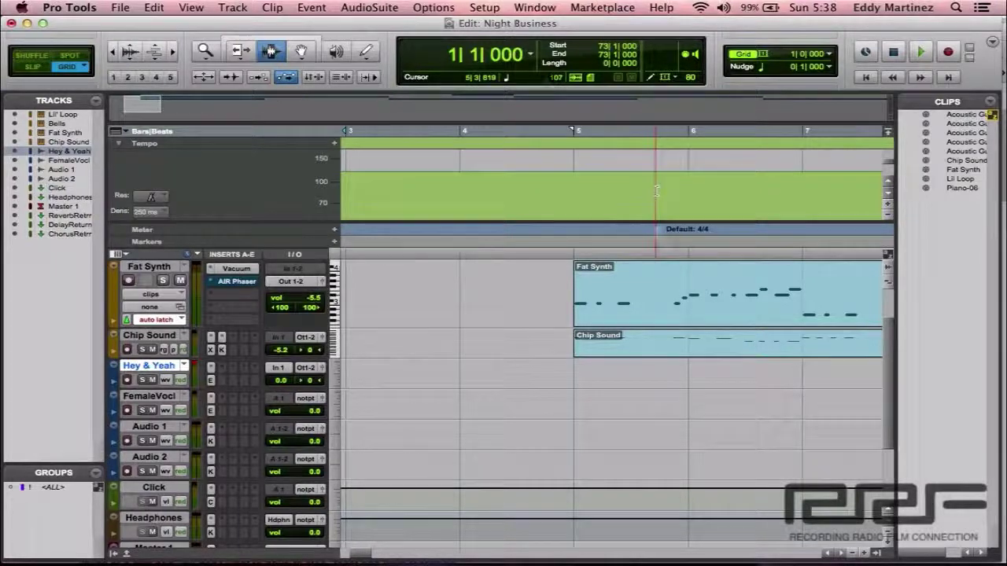
{"action": "scroll", "coordinate": [677, 330], "scroll_direction": "down", "scroll_amount": 2}
{"action": "scroll", "coordinate": [676, 331], "scroll_direction": "right", "scroll_amount": 5}
{"action": "scroll", "coordinate": [684, 362], "scroll_direction": "left", "scroll_amount": 5}
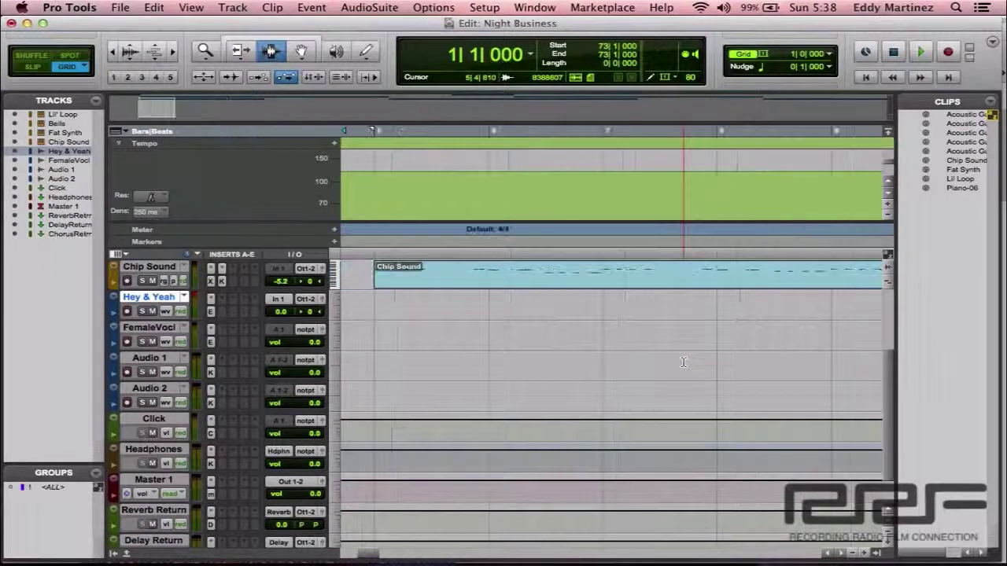
{"action": "scroll", "coordinate": [683, 362], "scroll_direction": "right", "scroll_amount": 3}
{"action": "scroll", "coordinate": [684, 362], "scroll_direction": "right", "scroll_amount": 3}
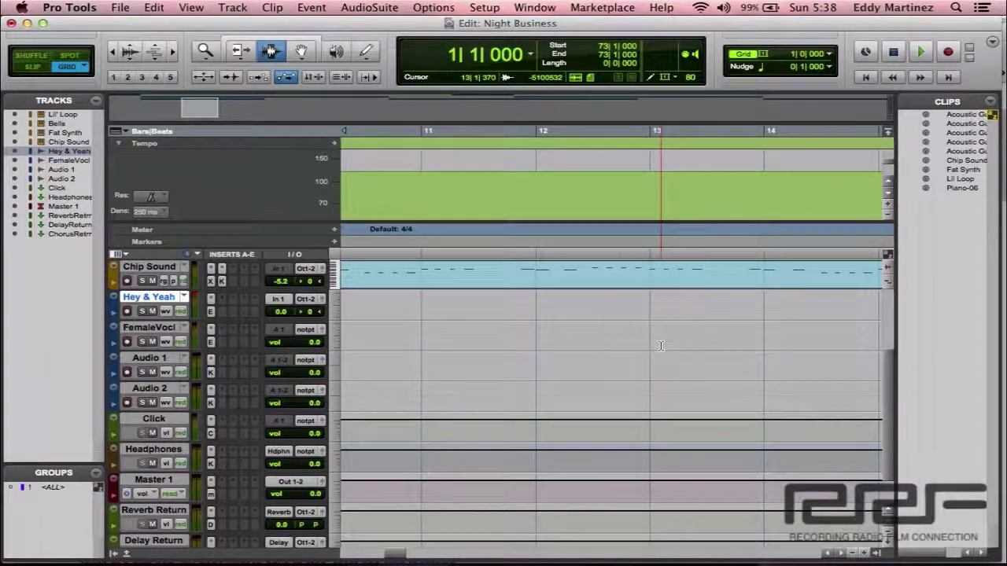
{"action": "scroll", "coordinate": [568, 328], "scroll_direction": "up", "scroll_amount": 3}
{"action": "scroll", "coordinate": [568, 328], "scroll_direction": "left", "scroll_amount": 1}
{"action": "scroll", "coordinate": [568, 327], "scroll_direction": "up", "scroll_amount": 2}
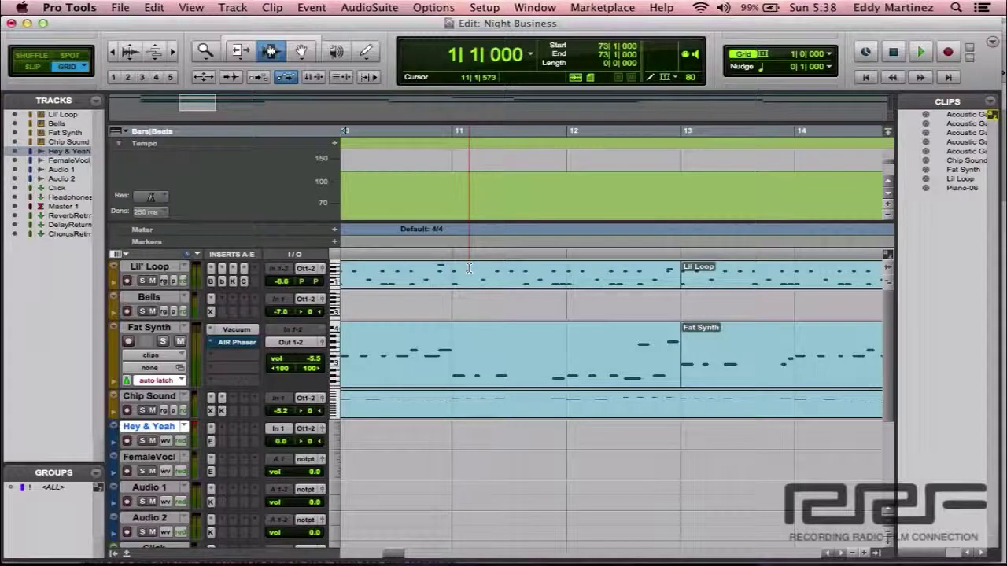
- Record-arm the Hey & Yeah track and record a take from the session start to about bar 13
{"action": "key", "text": "Return"}
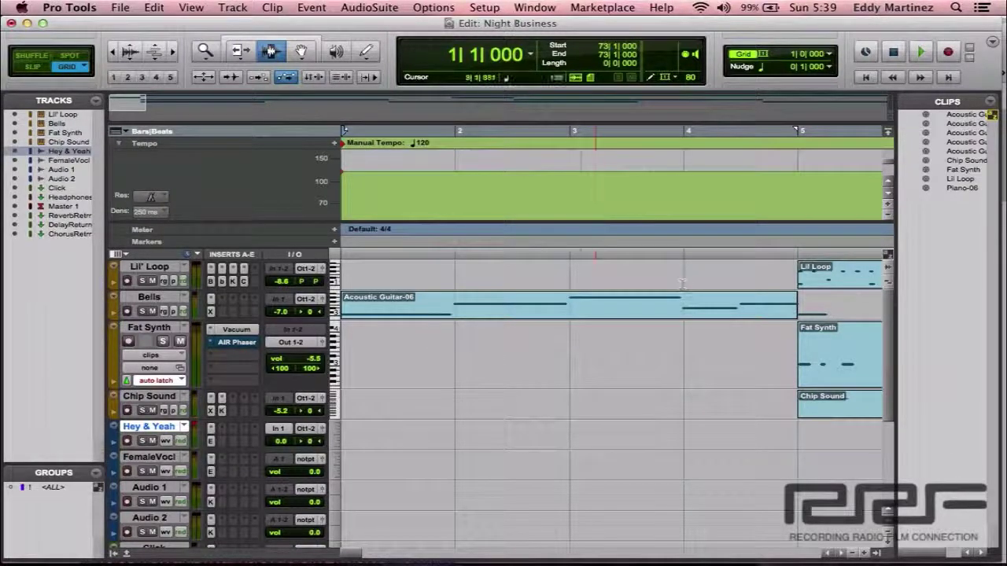
{"action": "left_click", "coordinate": [949, 51]}
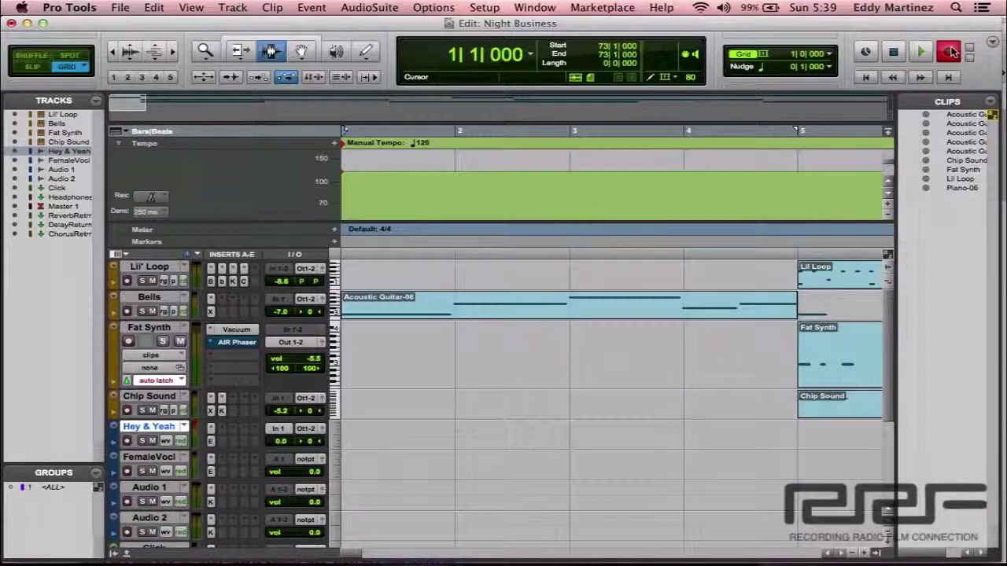
{"action": "left_click", "coordinate": [127, 441]}
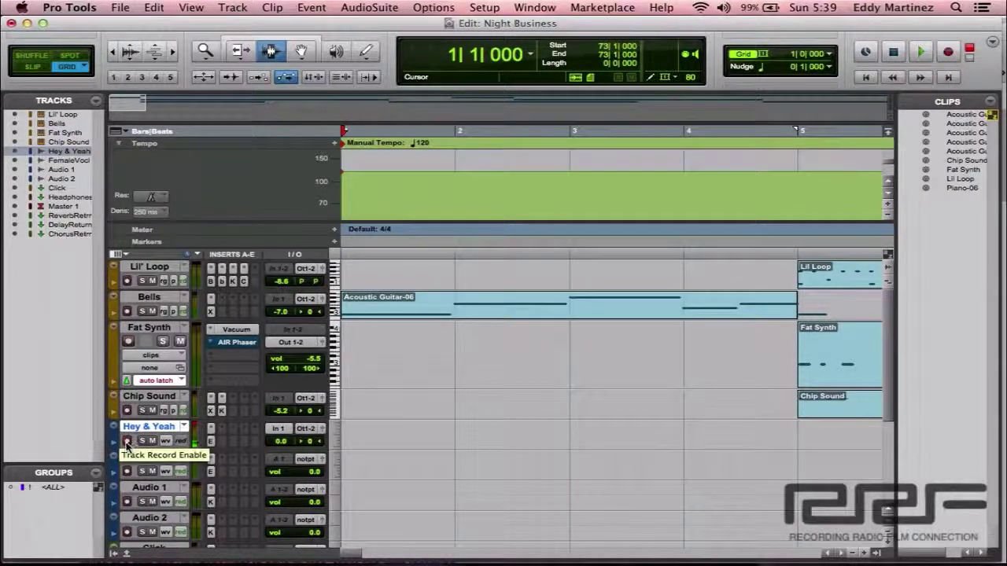
{"action": "left_click", "coordinate": [921, 52]}
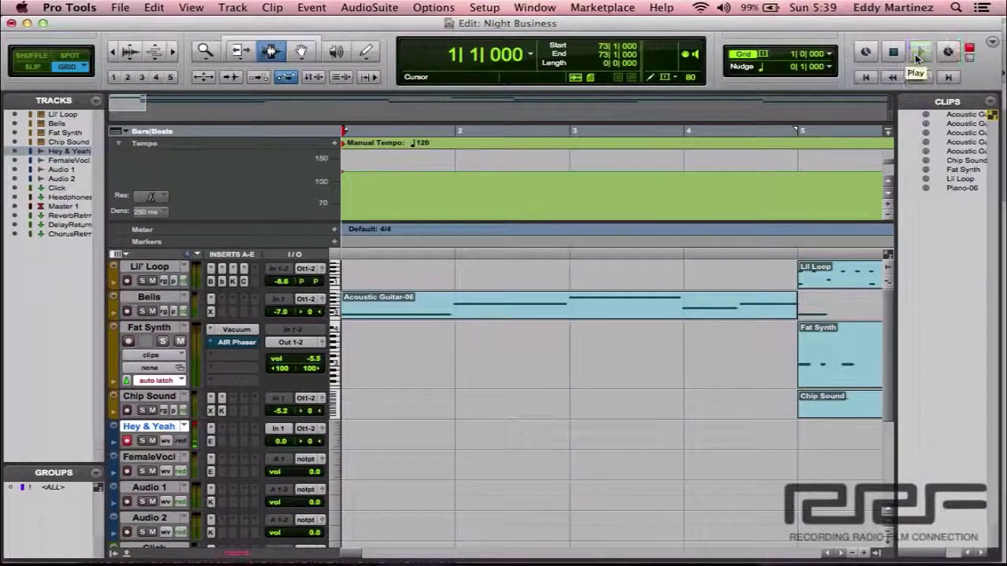
{"action": "left_click", "coordinate": [915, 54]}
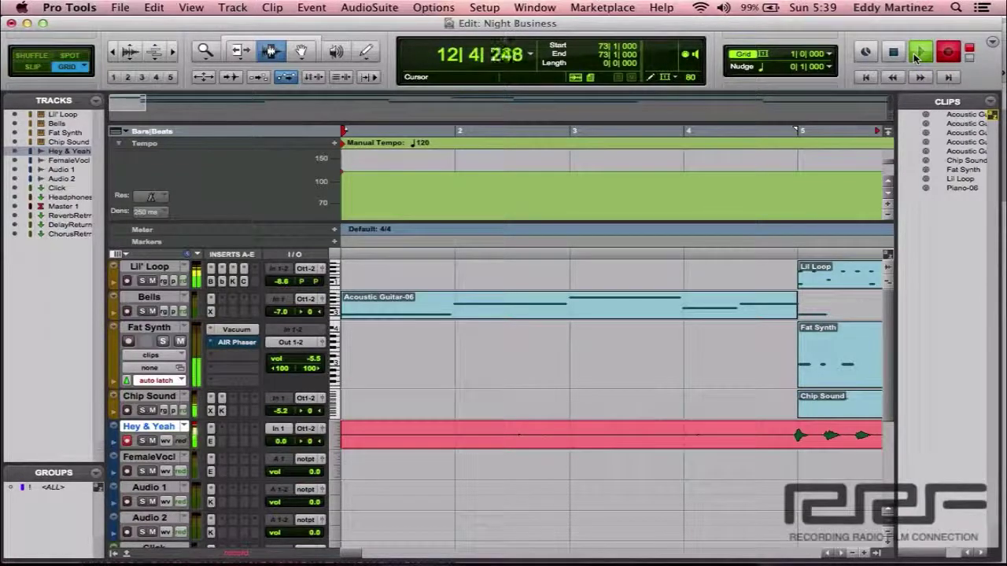
{"action": "key", "text": "space"}
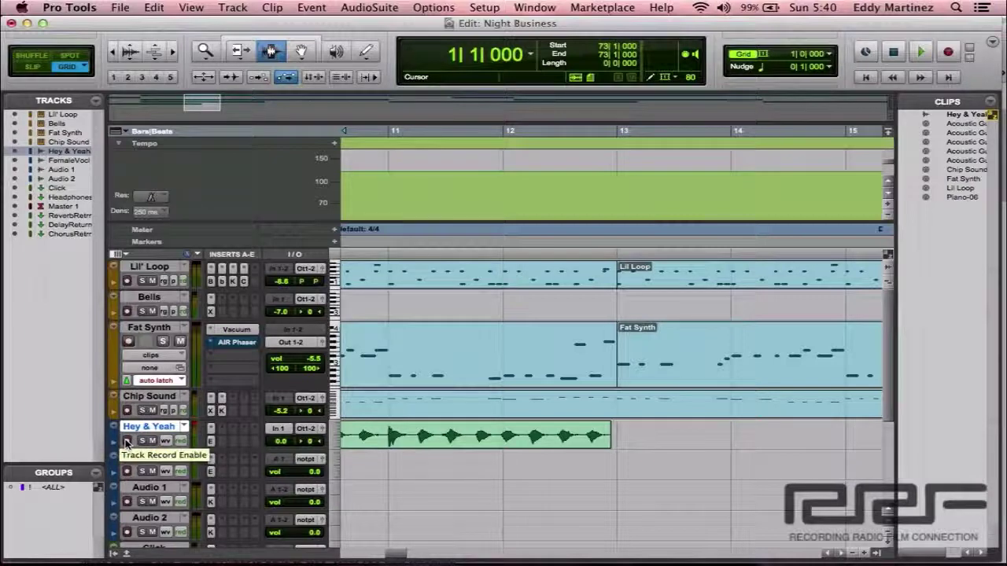
- Review the recorded Hey & Yeah clip and switch the transport's record mode to Loop Record
{"action": "scroll", "coordinate": [432, 342], "scroll_direction": "left", "scroll_amount": 10}
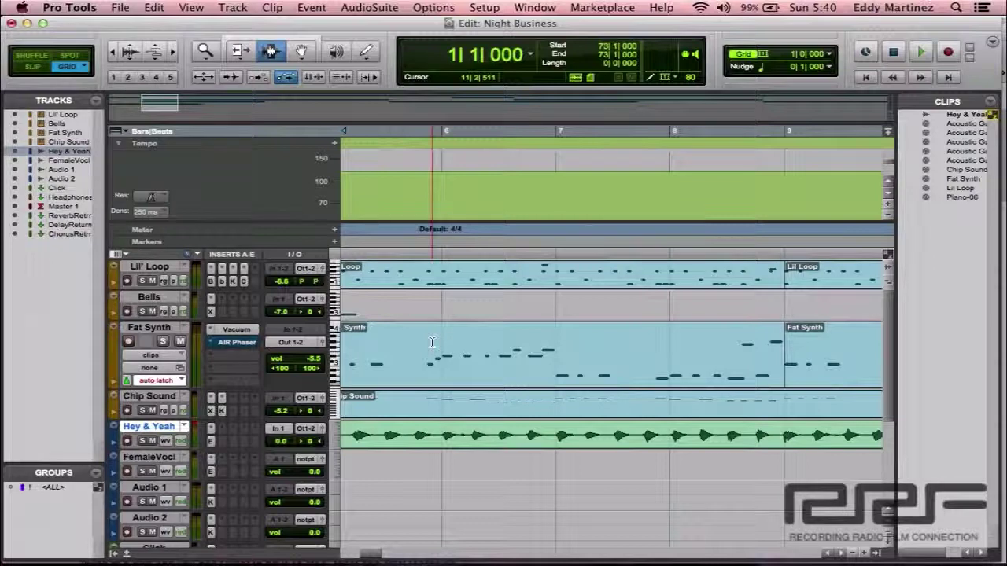
{"action": "scroll", "coordinate": [432, 342], "scroll_direction": "right", "scroll_amount": 8}
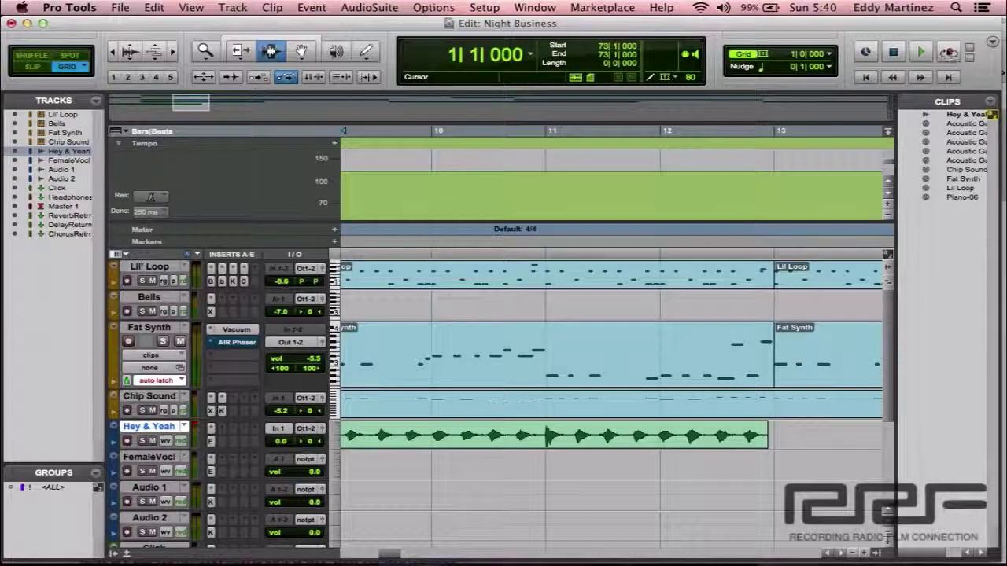
{"action": "left_click", "coordinate": [954, 59], "text": "ctrl"}
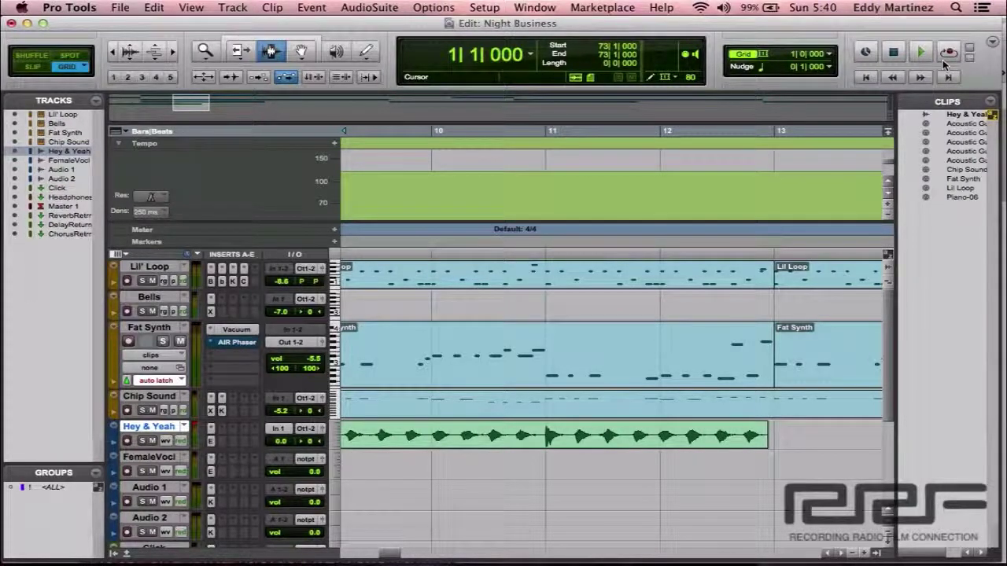
{"action": "left_click", "coordinate": [959, 52], "text": "ctrl"}
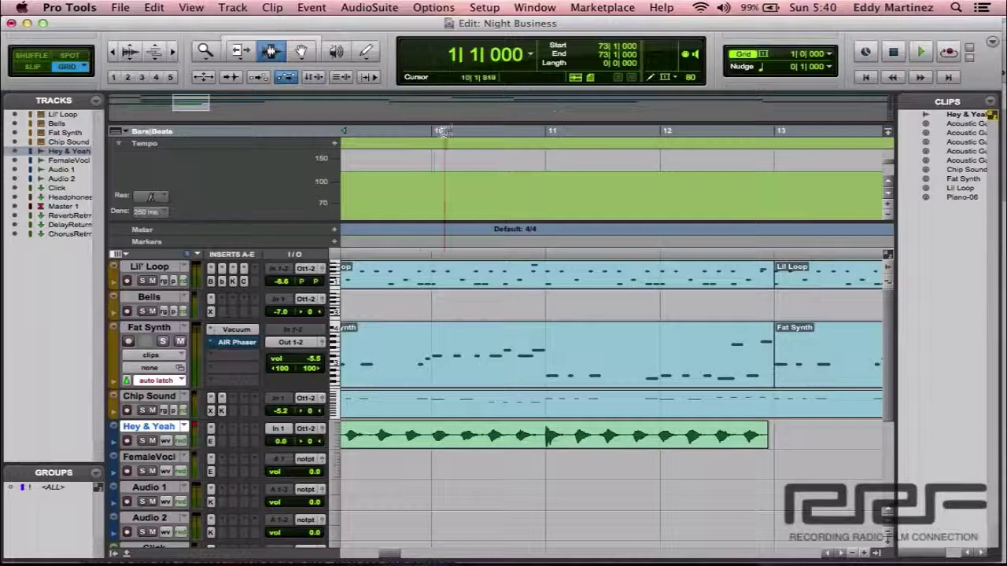
- Record-arm the Hey & Yeah track and set the timeline range from bar 10 to bar 12
{"action": "left_click", "coordinate": [432, 131]}
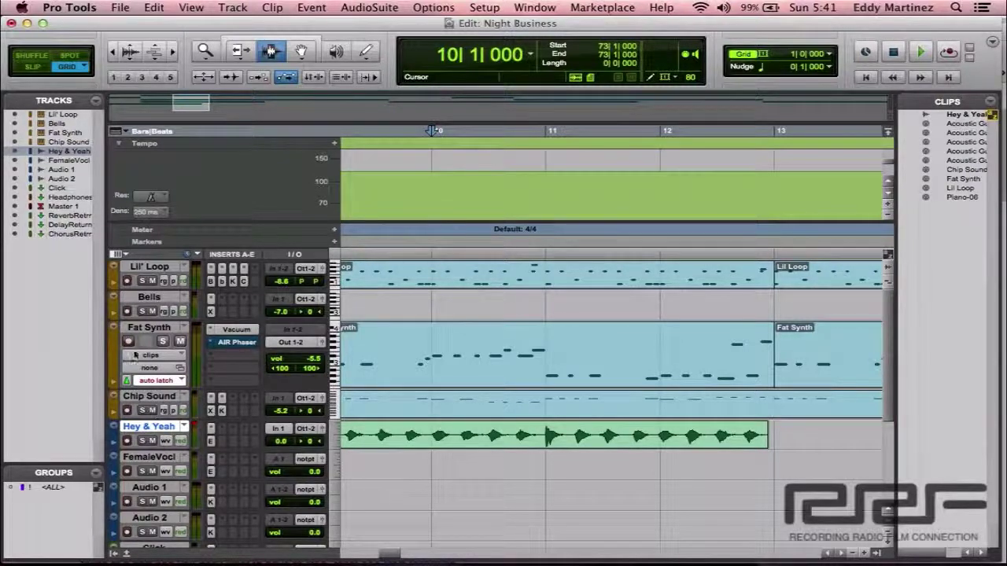
{"action": "left_click", "coordinate": [127, 442]}
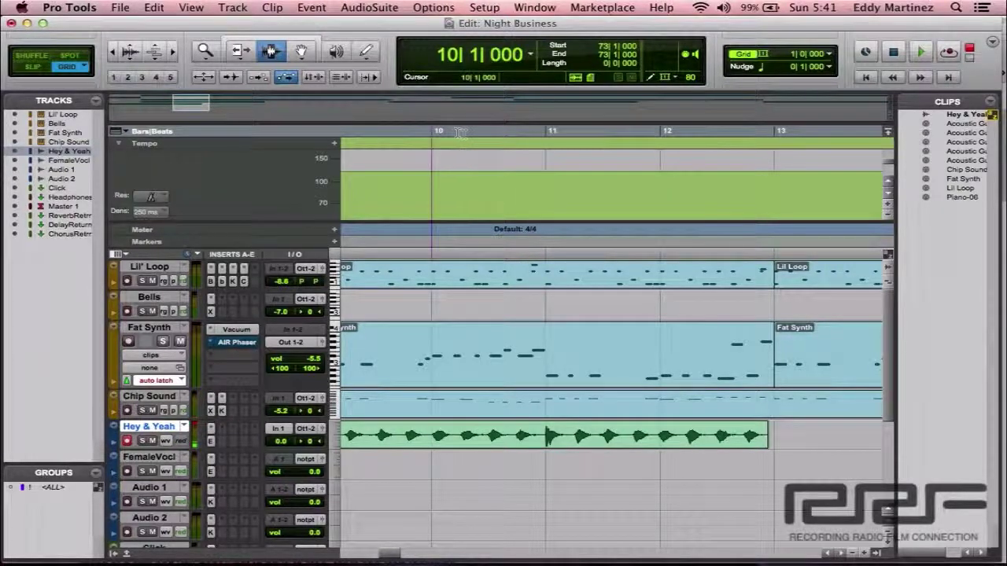
{"action": "left_click_drag", "start_coordinate": [468, 135], "coordinate": [629, 133]}
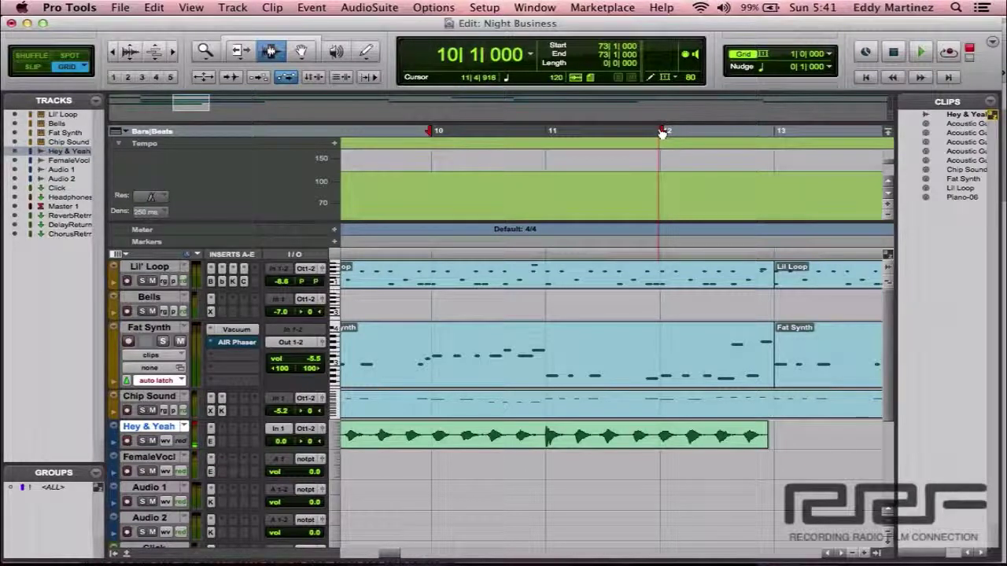
- Preview the bar 10 to 12 range and loop-record multiple takes over it on the Hey & Yeah track
{"action": "left_click", "coordinate": [923, 53]}
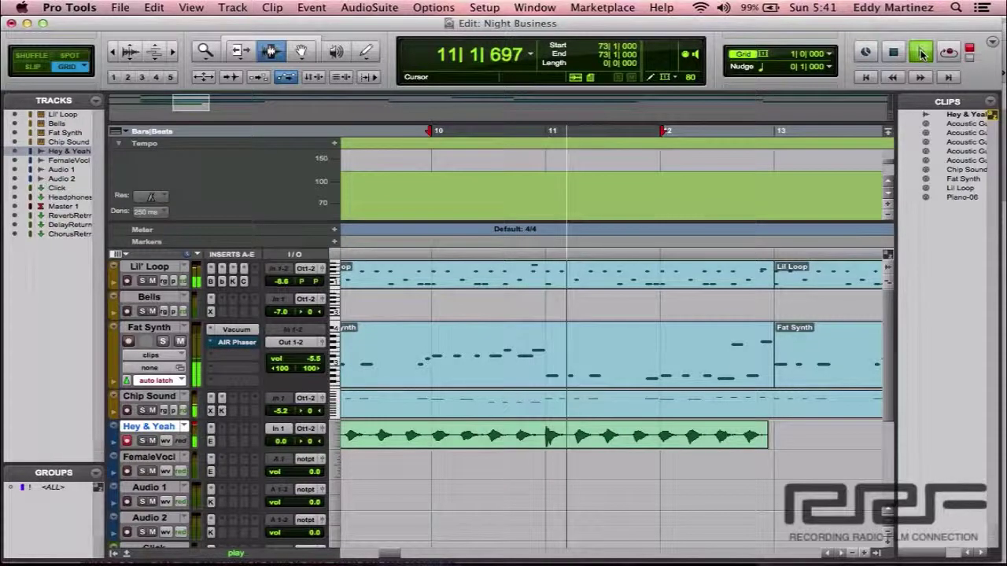
{"action": "left_click", "coordinate": [922, 53]}
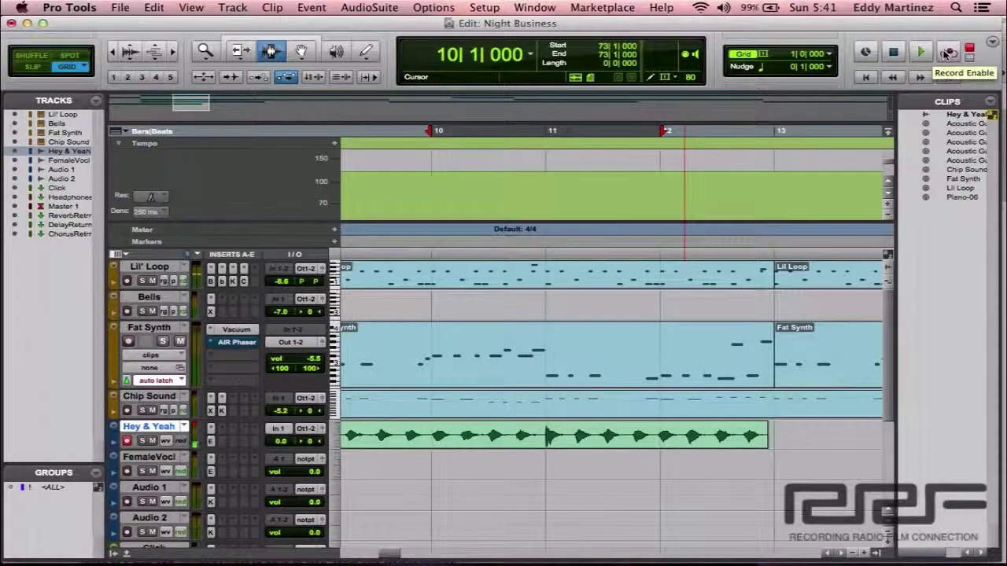
{"action": "left_click", "coordinate": [947, 53]}
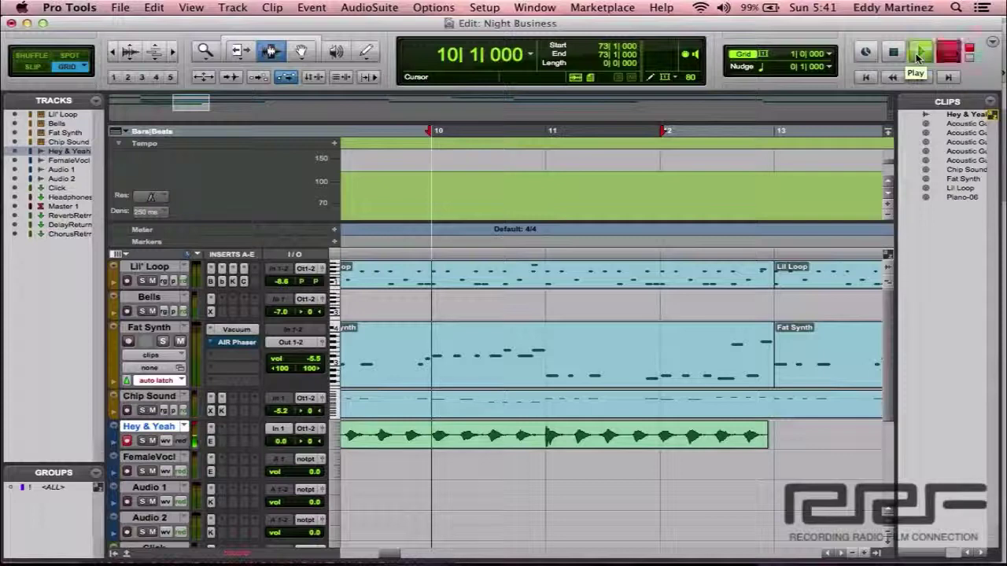
{"action": "left_click", "coordinate": [917, 58]}
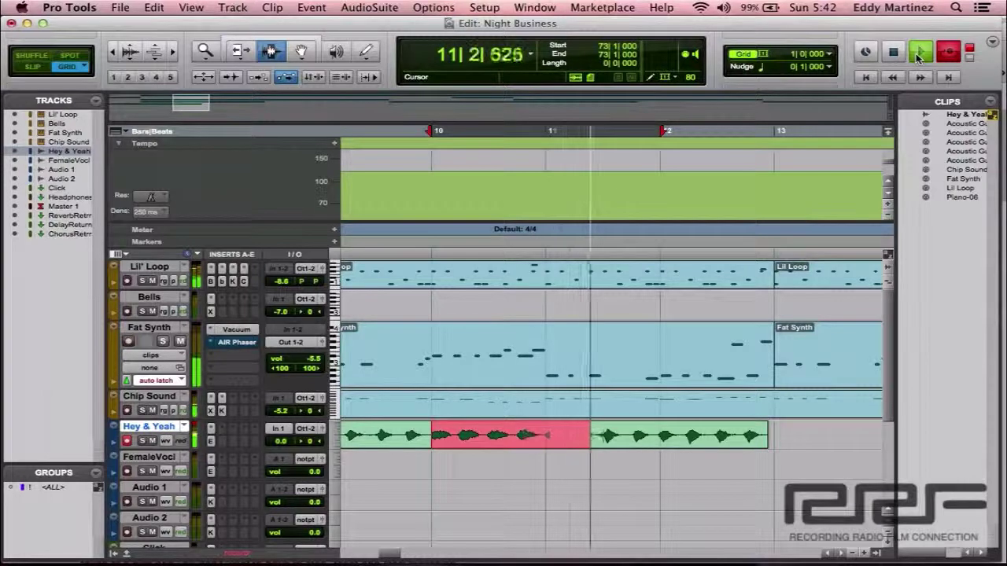
{"action": "left_click", "coordinate": [917, 58]}
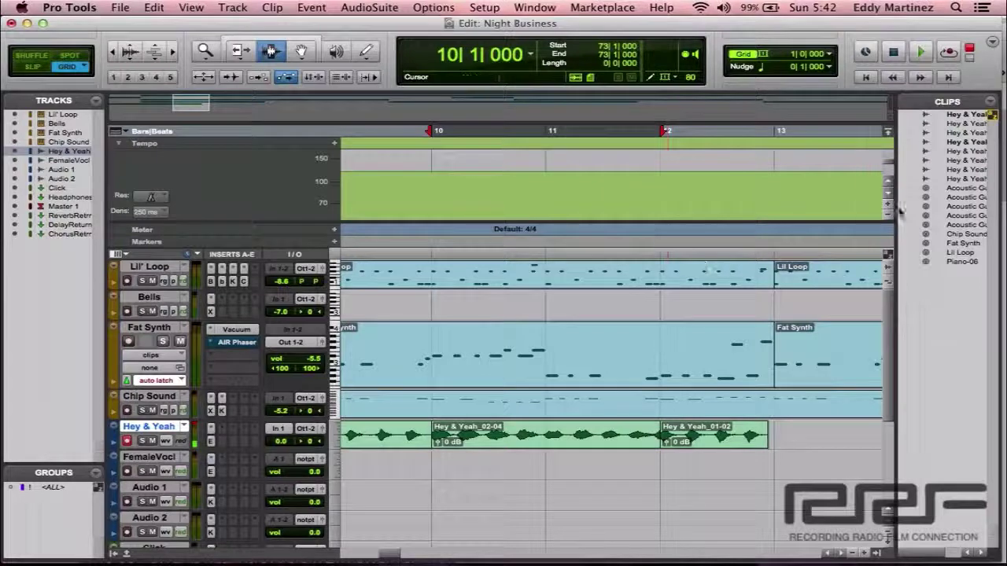
- Place the Hey & Yeah_02-01 take from the clip list at bar 10 on the Hey & Yeah track
{"action": "scroll", "coordinate": [946, 122], "scroll_direction": "right", "scroll_amount": 3}
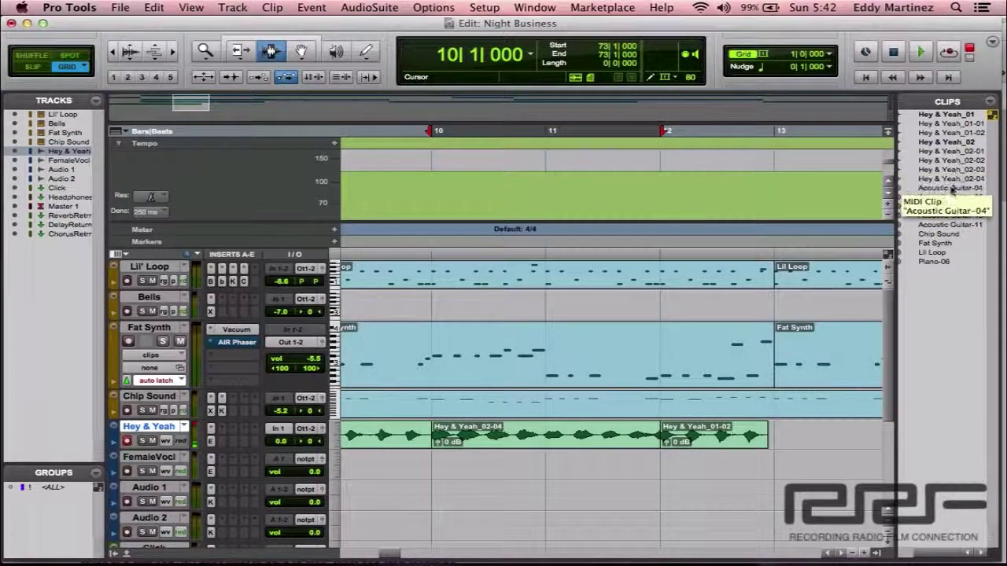
{"action": "left_click", "coordinate": [949, 142]}
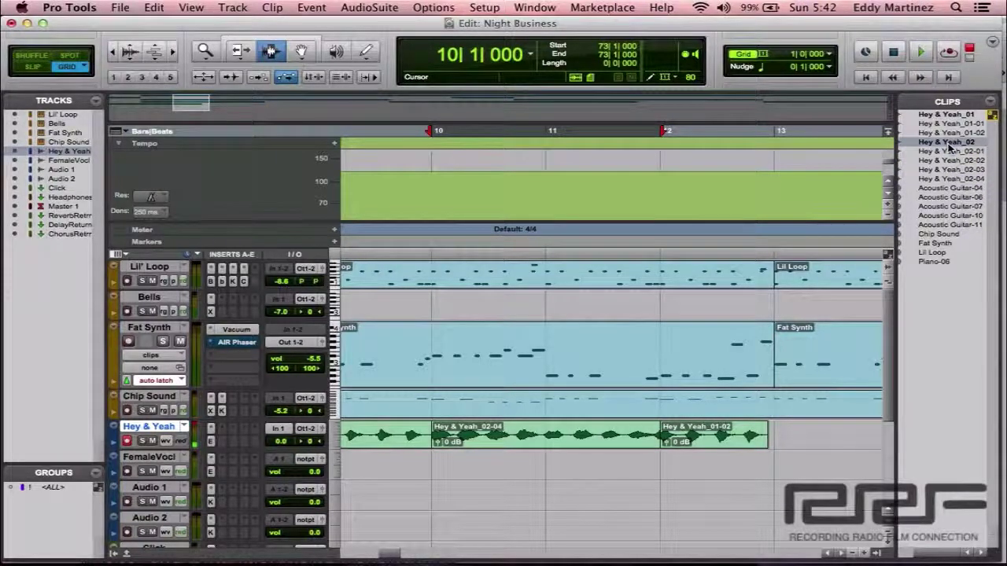
{"action": "left_click", "coordinate": [947, 151]}
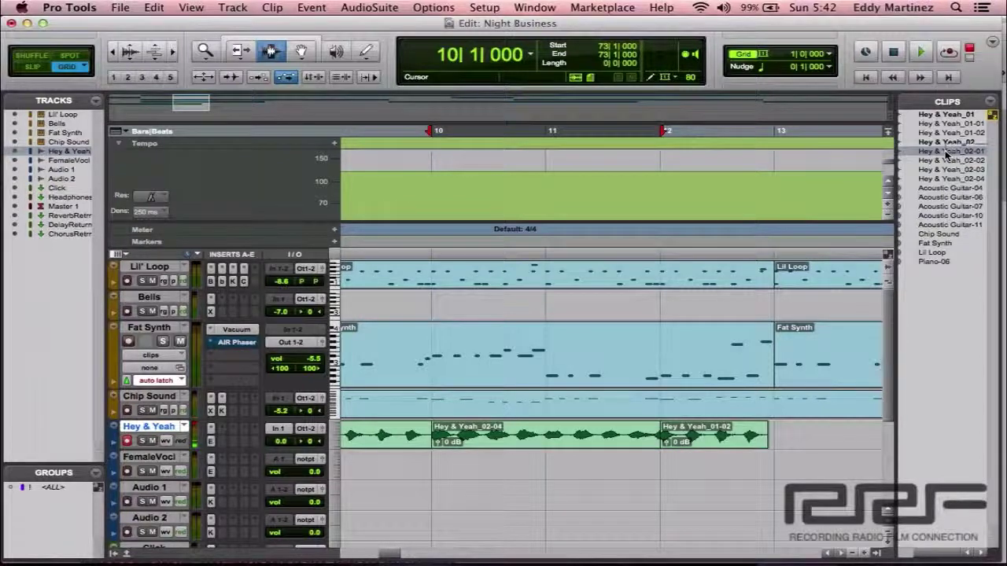
{"action": "left_click_drag", "start_coordinate": [946, 153], "coordinate": [488, 439]}
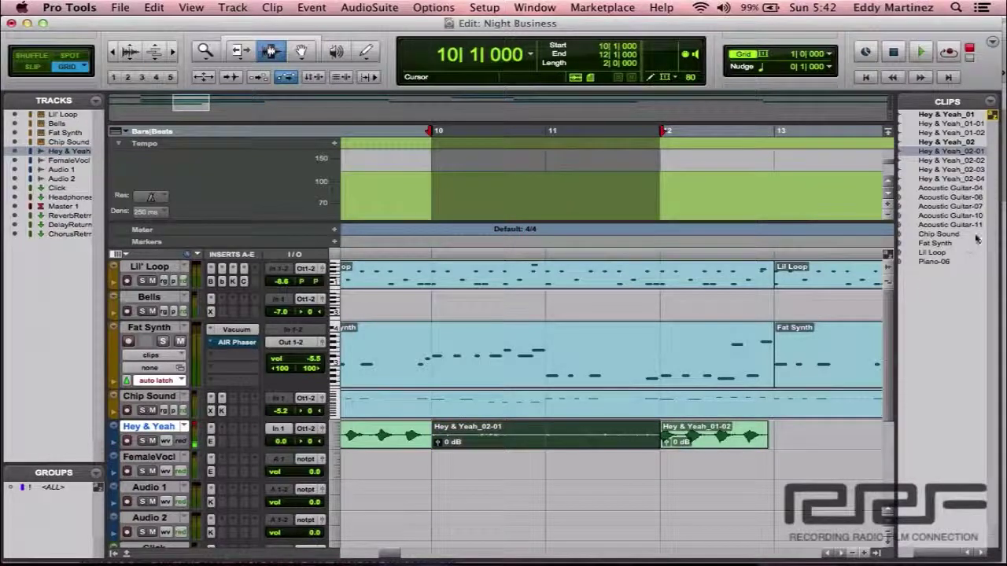
- Replace the take at bar 10 on the Hey & Yeah track with Hey & Yeah_02-02 from the clip list
{"action": "left_click", "coordinate": [929, 162]}
{"action": "left_click_drag", "start_coordinate": [929, 162], "coordinate": [474, 437]}
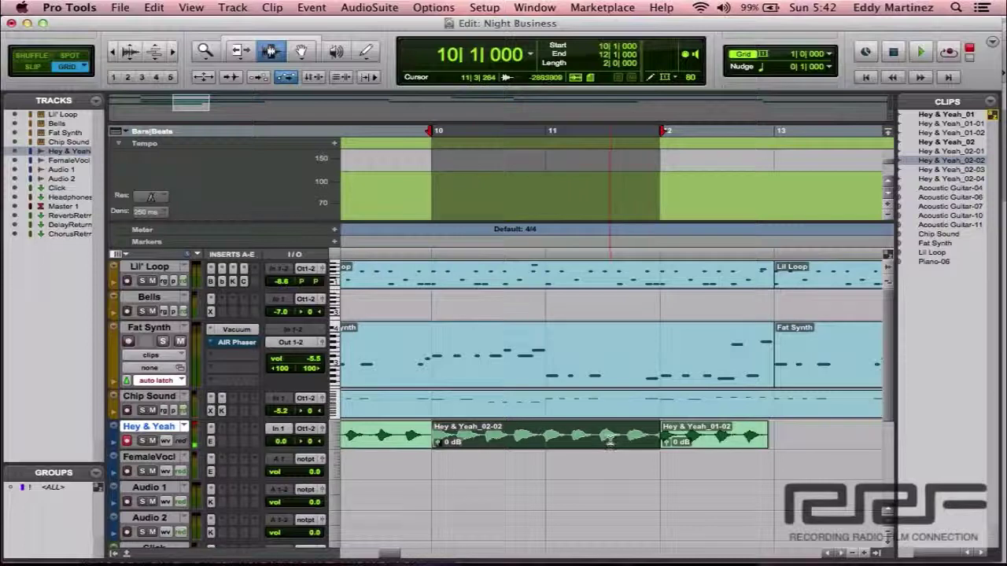
- Play the session from the beginning to hear the Hey & Yeah track with the swapped take
{"action": "key", "text": "Return"}
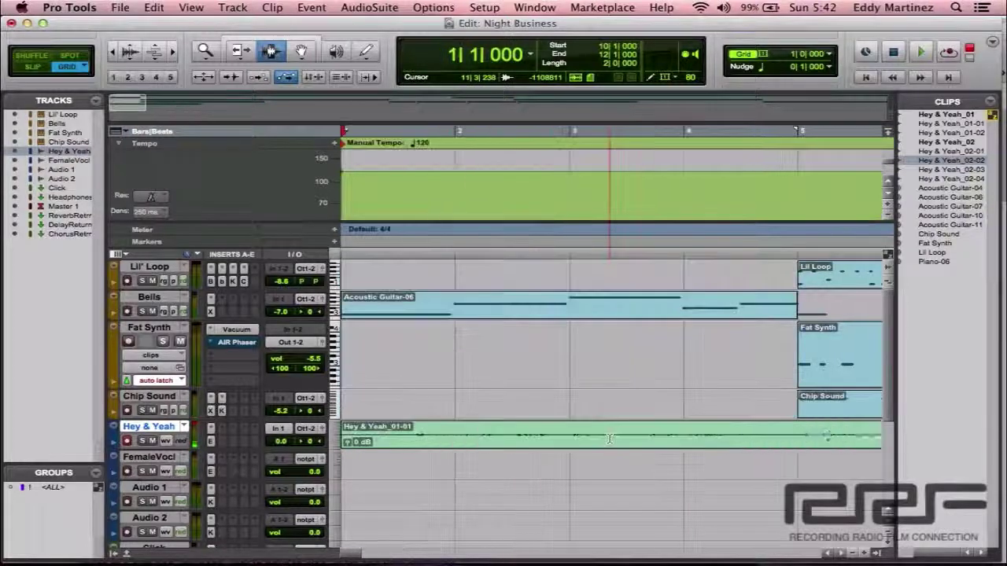
{"action": "key", "text": "space"}
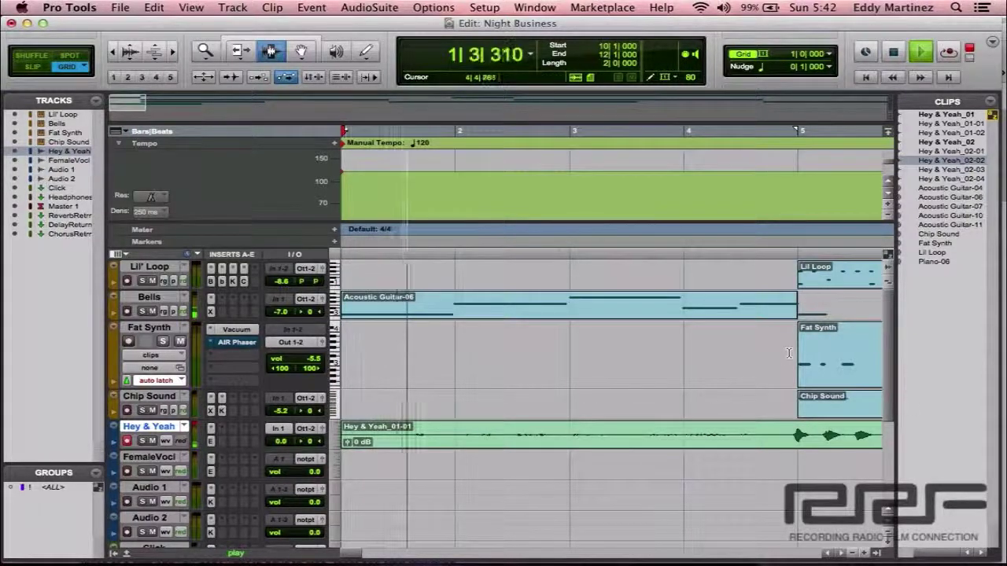
{"action": "scroll", "coordinate": [790, 353], "scroll_direction": "right", "scroll_amount": 6}
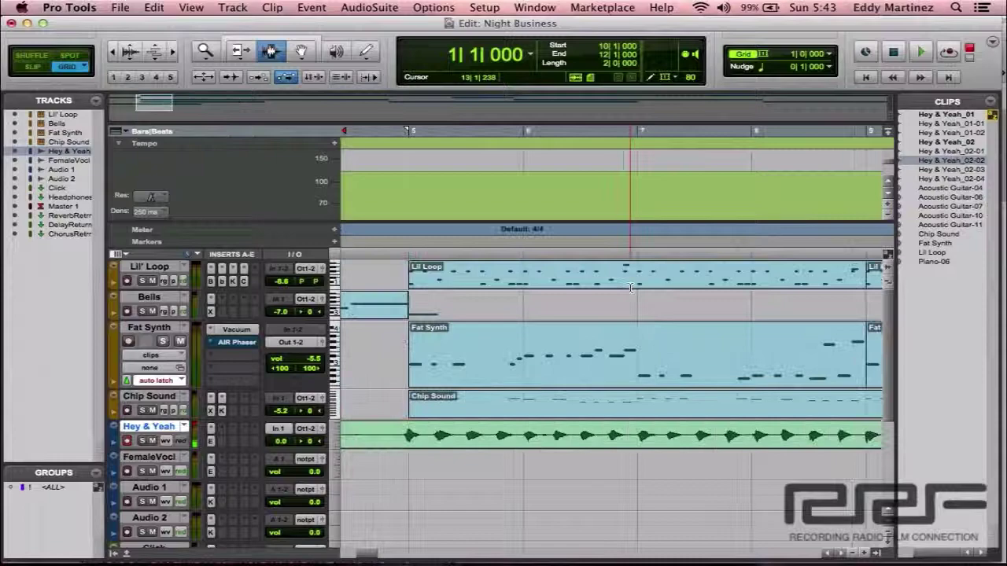
- Swap the Hey & Yeah_02-02 clip at bar 10 on the Hey & Yeah track for its matching alternate Hey & Yeah_02-04
{"action": "scroll", "coordinate": [630, 288], "scroll_direction": "right", "scroll_amount": 10}
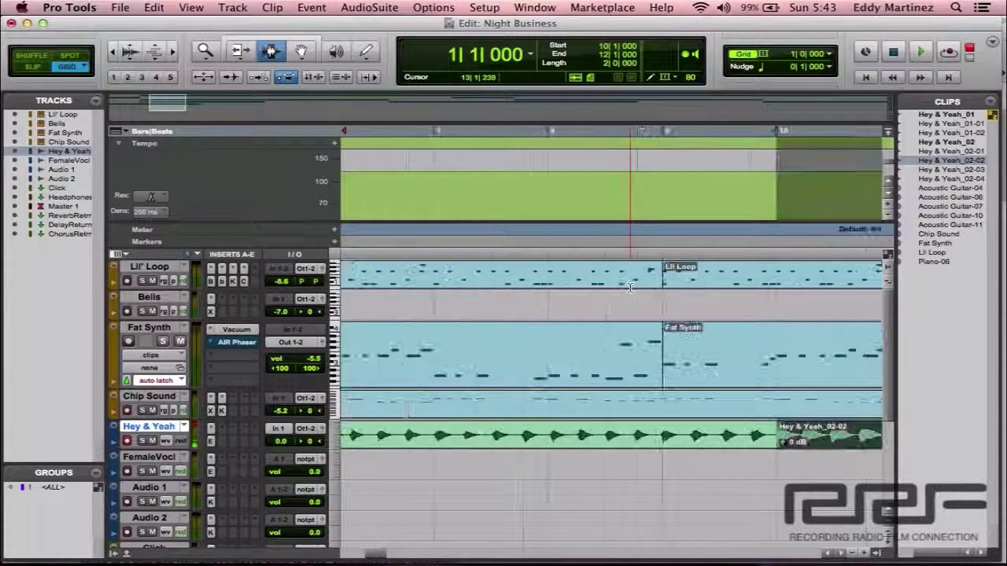
{"action": "left_click", "coordinate": [944, 169]}
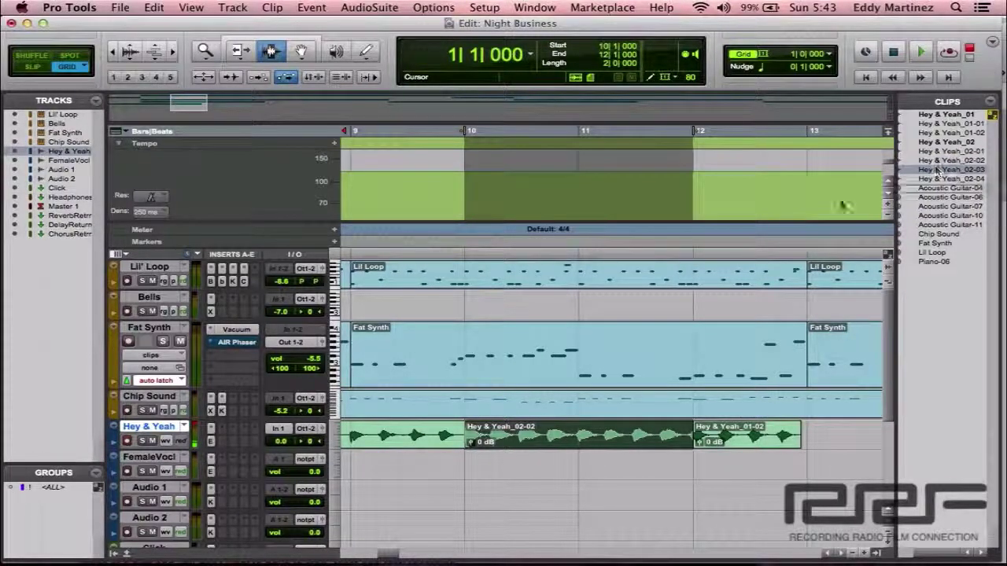
{"action": "scroll", "coordinate": [865, 189], "scroll_direction": "left", "scroll_amount": 2}
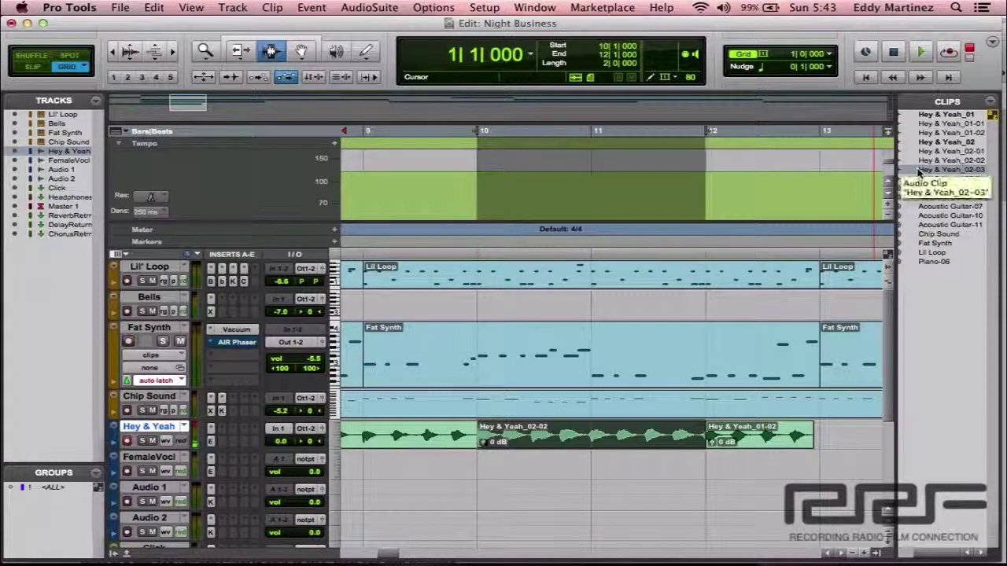
{"action": "left_click", "coordinate": [602, 429]}
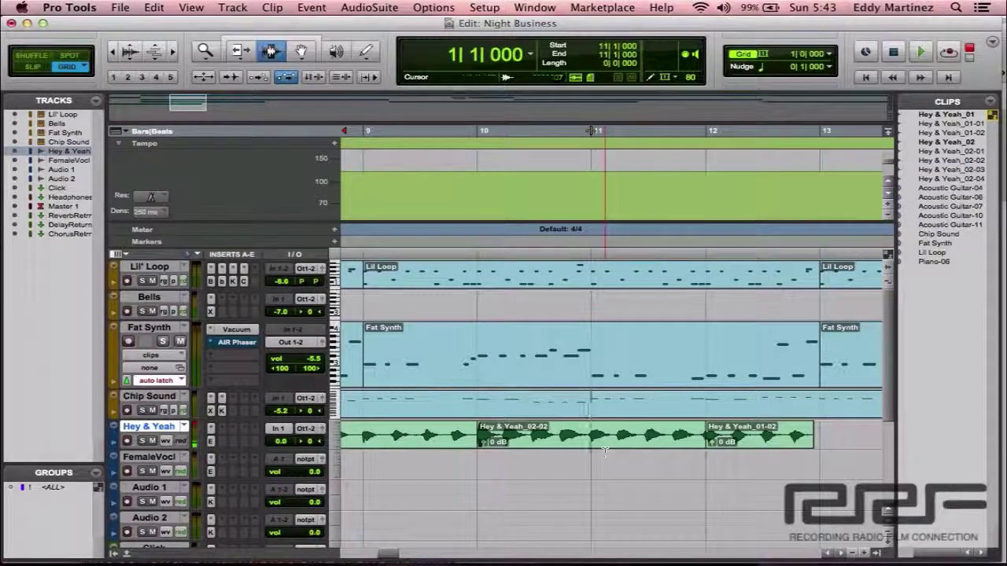
{"action": "left_click", "coordinate": [955, 144]}
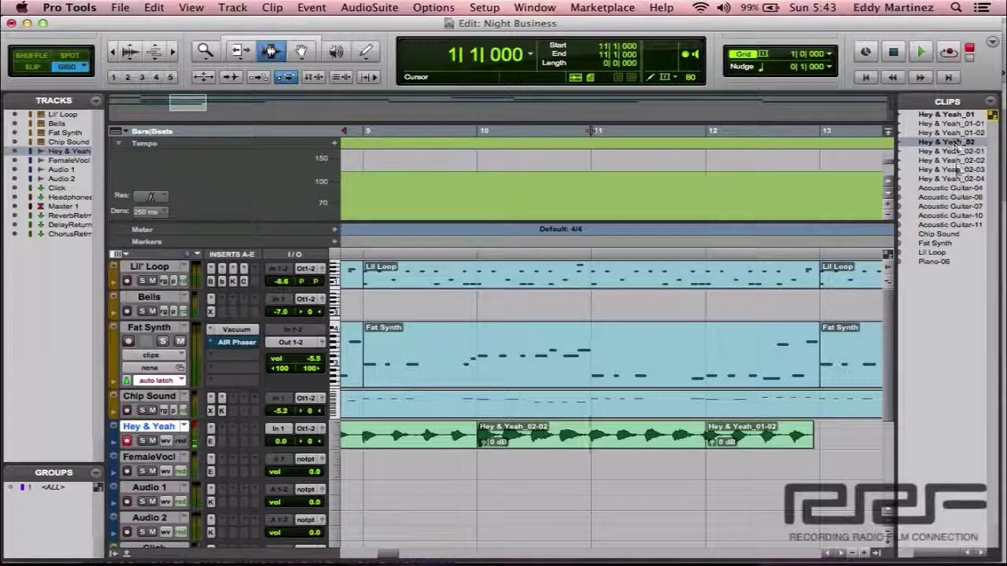
{"action": "left_click", "coordinate": [955, 160]}
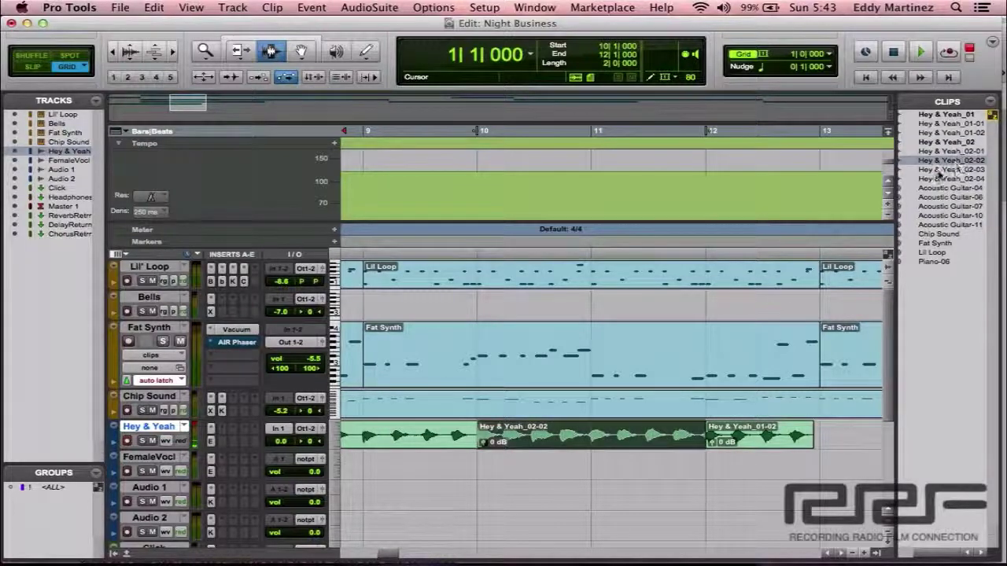
{"action": "right_click", "coordinate": [598, 431]}
{"action": "mouse_move", "coordinate": [657, 503]}
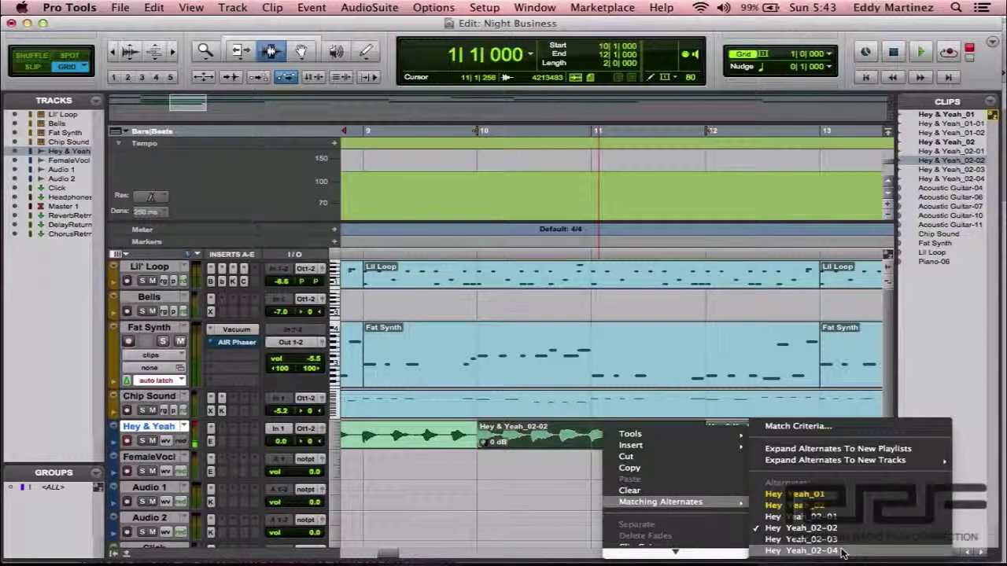
{"action": "left_click", "coordinate": [840, 551]}
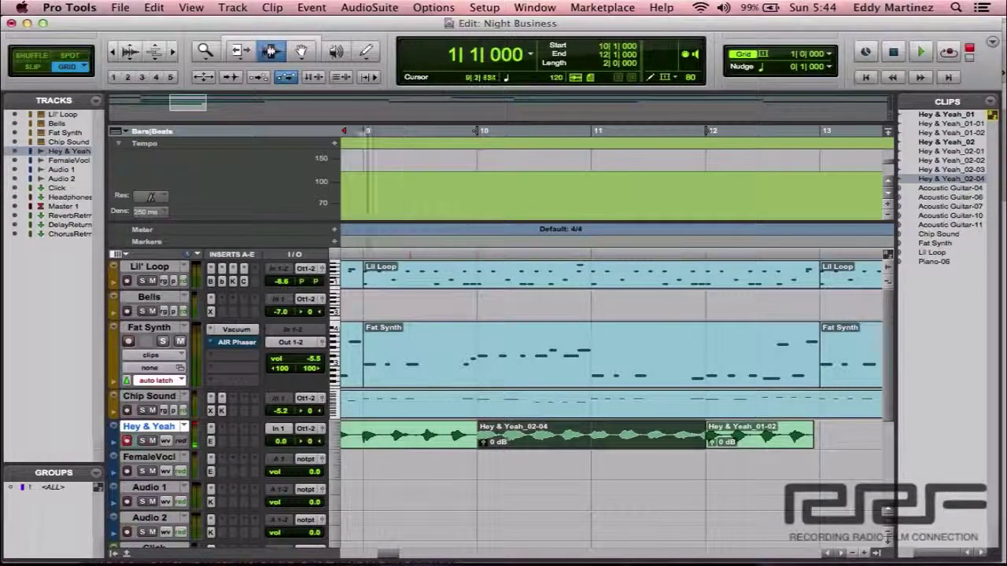
- Play the session from bar 9 through bar 12 to audition the Hey & Yeah_02-04 take, and stop playback
{"action": "left_click", "coordinate": [370, 131]}
{"action": "key", "text": "space"}
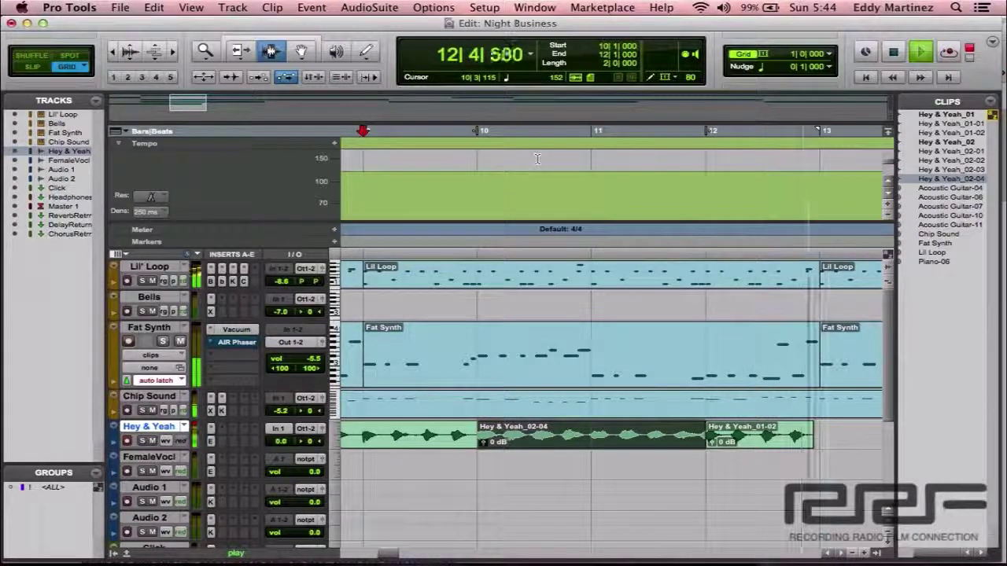
{"action": "key", "text": "space"}
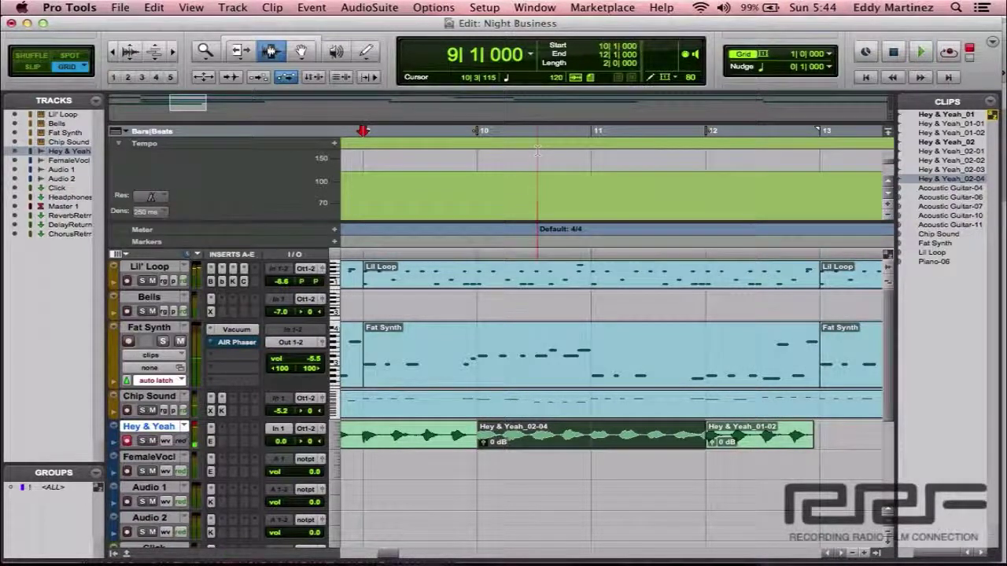
- Switch the clip at bar 10 on the Hey & Yeah track to the matching alternate Hey & Yeah_02-03
{"action": "right_click", "coordinate": [610, 431]}
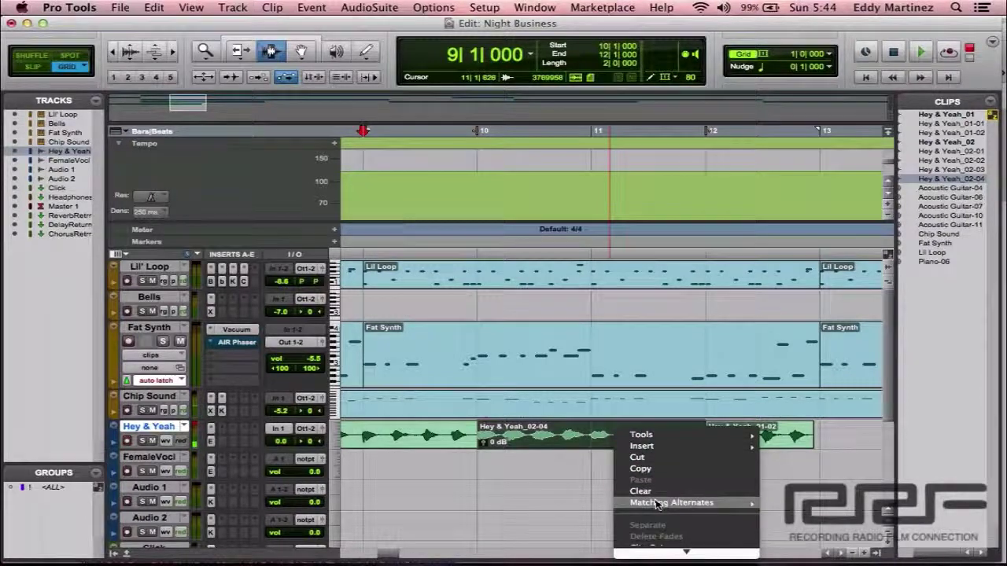
{"action": "mouse_move", "coordinate": [697, 504]}
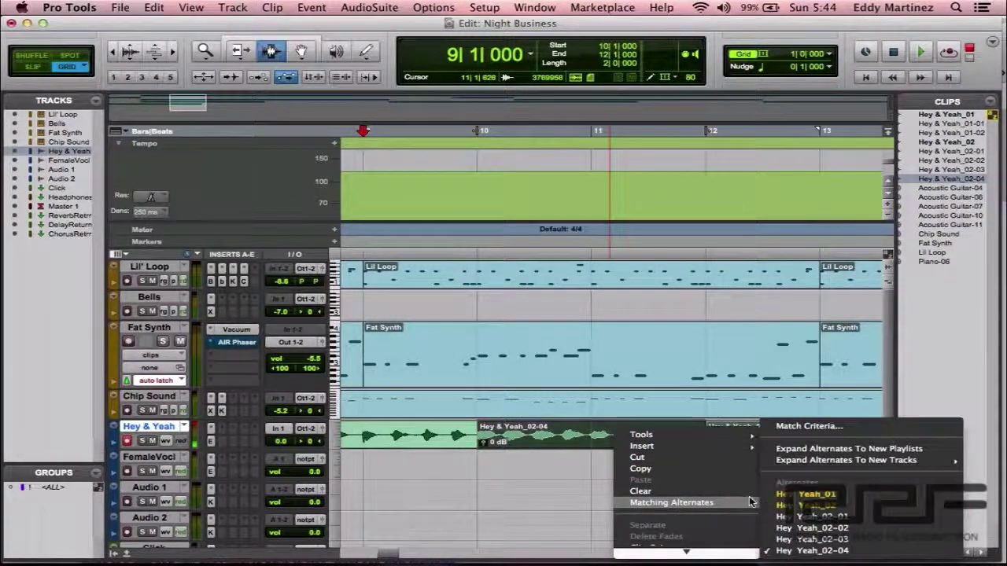
{"action": "left_click", "coordinate": [812, 539]}
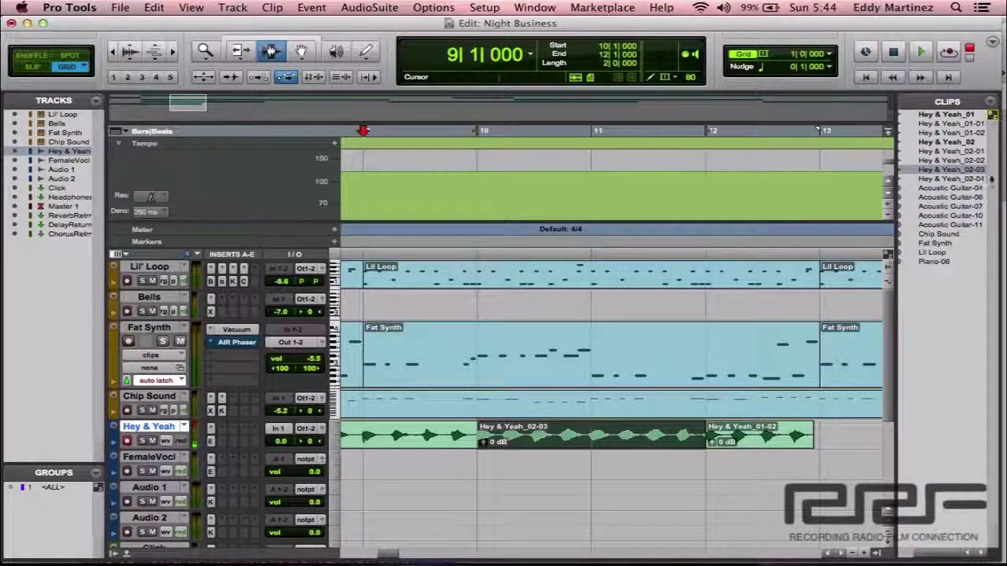
{"action": "left_click", "coordinate": [952, 160]}
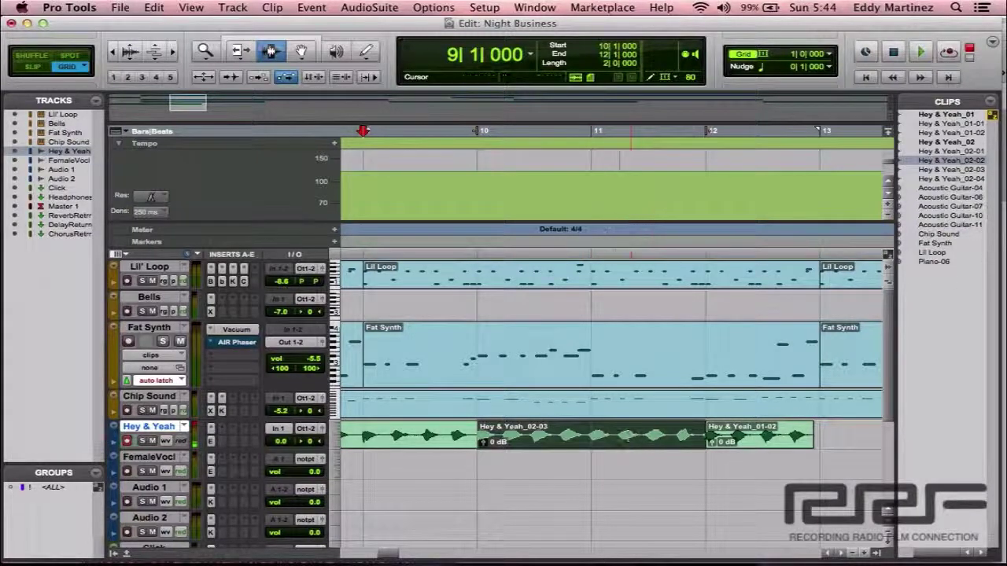
{"action": "left_click", "coordinate": [976, 172]}
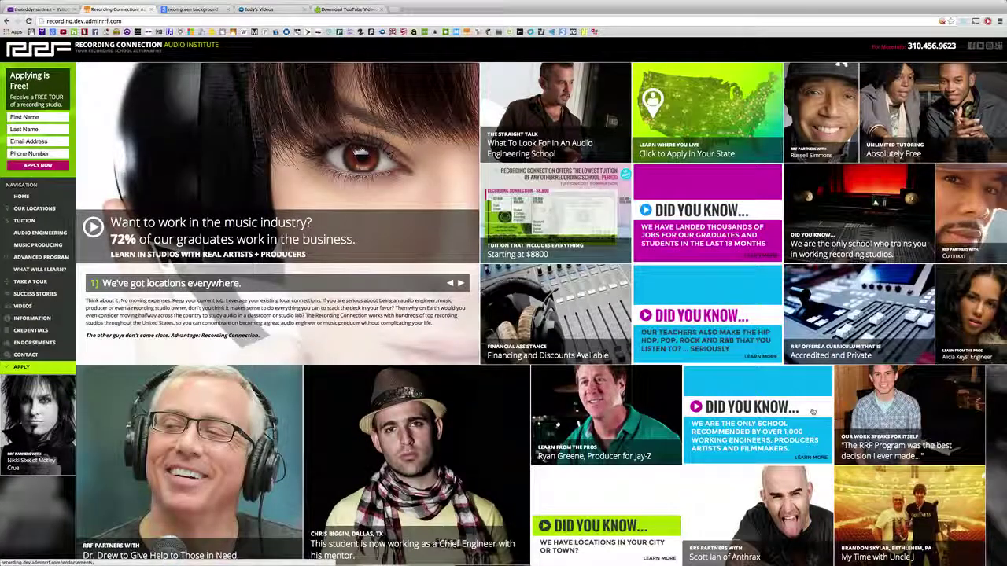
- Browse the Recording Connection homepage in the web browser and look through its US audio school locations page
{"action": "scroll", "coordinate": [813, 411], "scroll_direction": "down", "scroll_amount": 5}
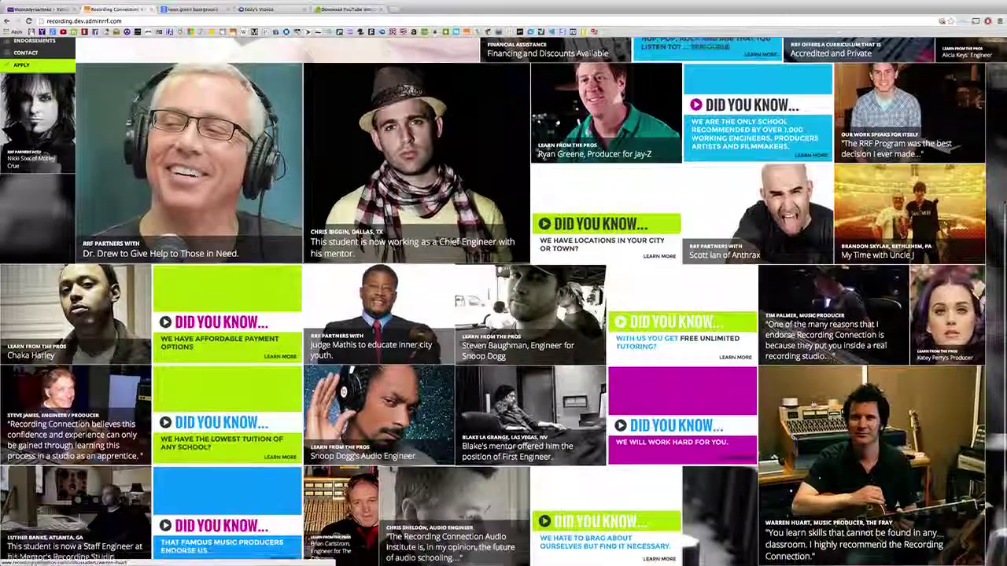
{"action": "scroll", "coordinate": [503, 299], "scroll_direction": "down", "scroll_amount": 3}
{"action": "scroll", "coordinate": [503, 299], "scroll_direction": "up", "scroll_amount": 6}
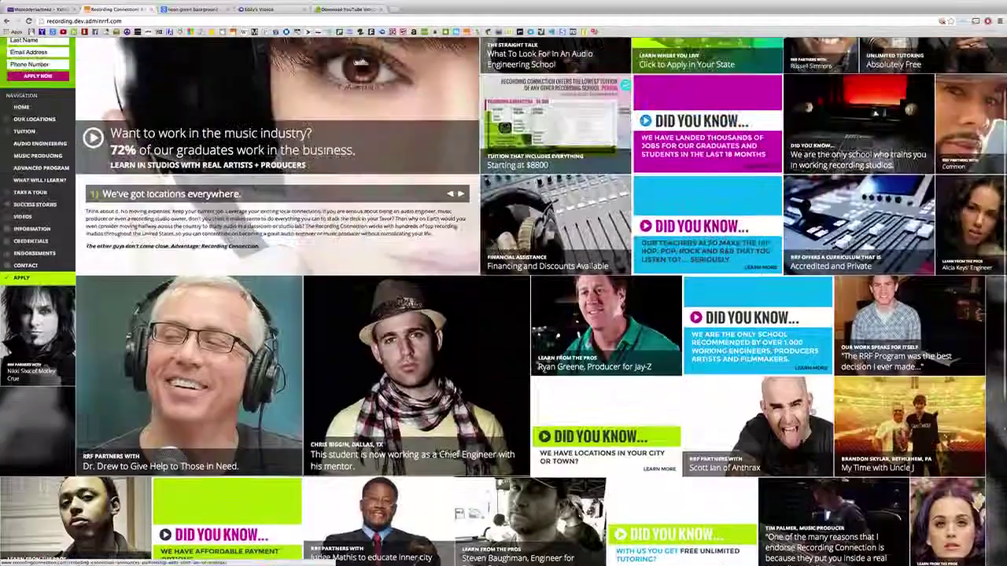
{"action": "scroll", "coordinate": [504, 299], "scroll_direction": "up", "scroll_amount": 3}
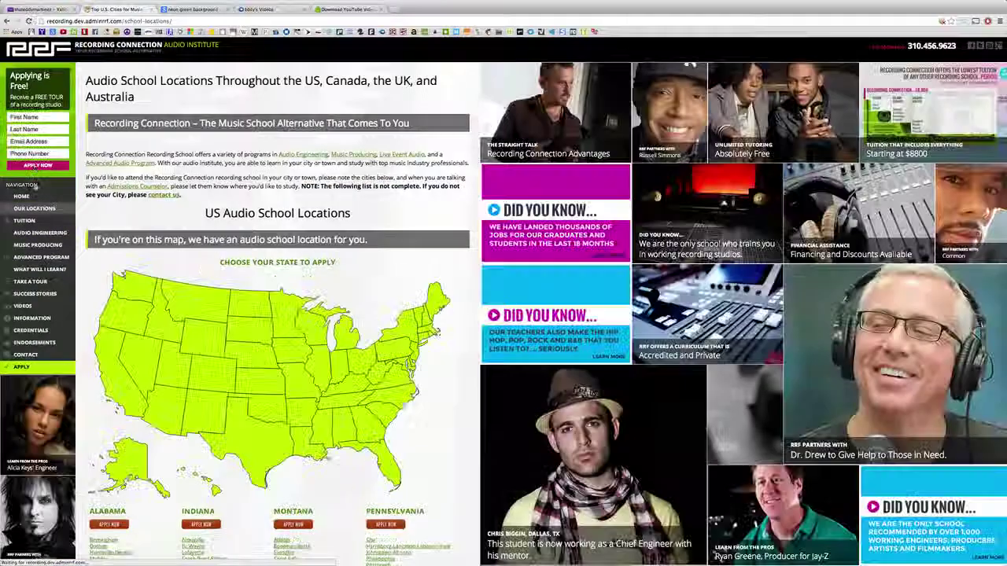
{"action": "scroll", "coordinate": [657, 384], "scroll_direction": "down", "scroll_amount": 3}
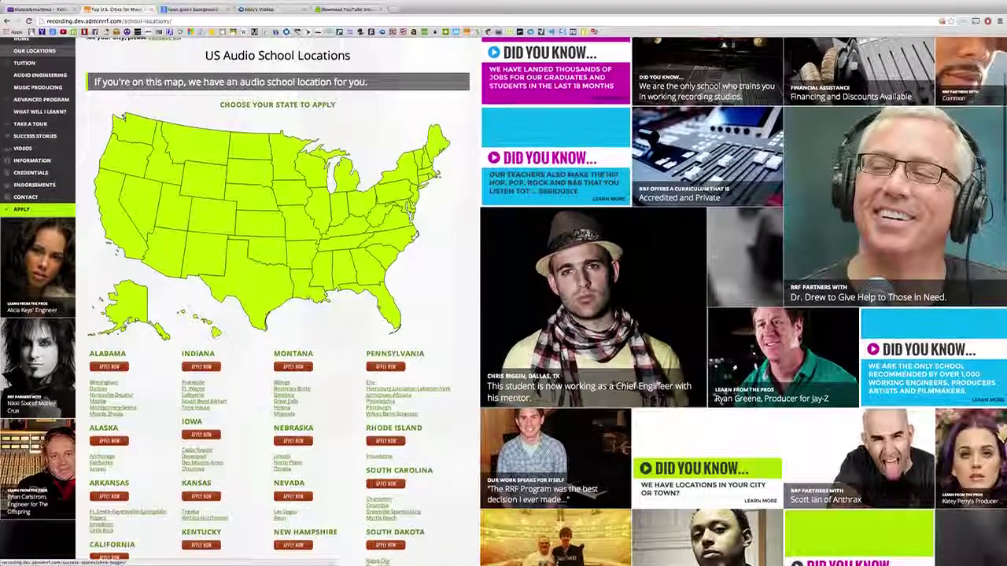